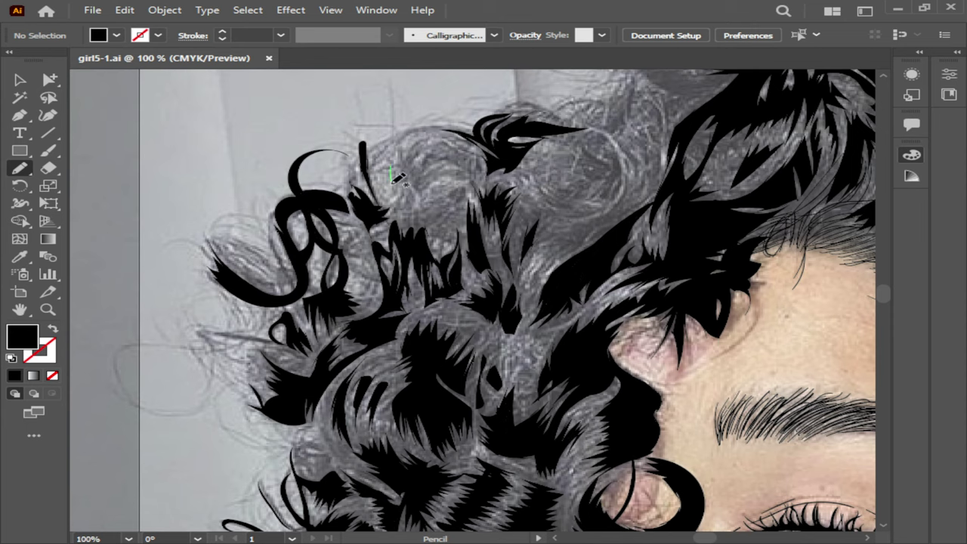
# Step: Trace two more black Pencil strands over the upper curls left of the head's centre
pyautogui.moveTo(390, 166)
pyautogui.mouseDown()
pyautogui.moveTo(409, 230)
pyautogui.moveTo(406, 203)
pyautogui.moveTo(421, 201)
pyautogui.moveTo(428, 176)
pyautogui.moveTo(453, 166)
pyautogui.moveTo(475, 193)
pyautogui.moveTo(481, 171)
pyautogui.moveTo(491, 193)
pyautogui.moveTo(473, 140)
pyautogui.moveTo(430, 151)
pyautogui.moveTo(443, 155)
pyautogui.moveTo(415, 168)
pyautogui.moveTo(443, 141)
pyautogui.moveTo(423, 137)
pyautogui.moveTo(385, 168)
pyautogui.moveTo(400, 144)
pyautogui.moveTo(382, 160)
pyautogui.moveTo(378, 187)
pyautogui.moveTo(415, 161)
pyautogui.mouseUp()
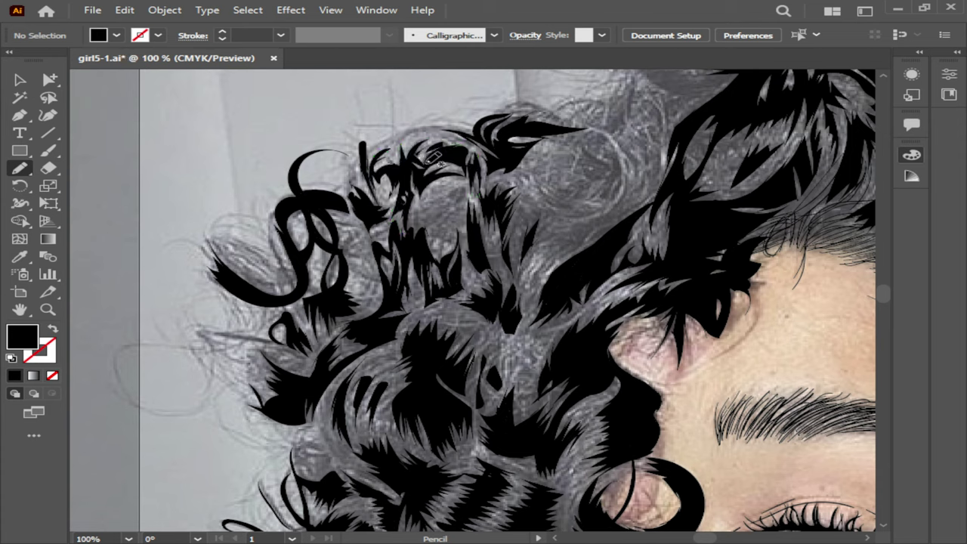
pyautogui.moveTo(467, 186)
pyautogui.mouseDown()
pyautogui.moveTo(437, 200)
pyautogui.moveTo(440, 185)
pyautogui.moveTo(417, 209)
pyautogui.moveTo(414, 233)
pyautogui.moveTo(430, 257)
pyautogui.moveTo(447, 260)
pyautogui.moveTo(467, 212)
pyautogui.mouseUp()
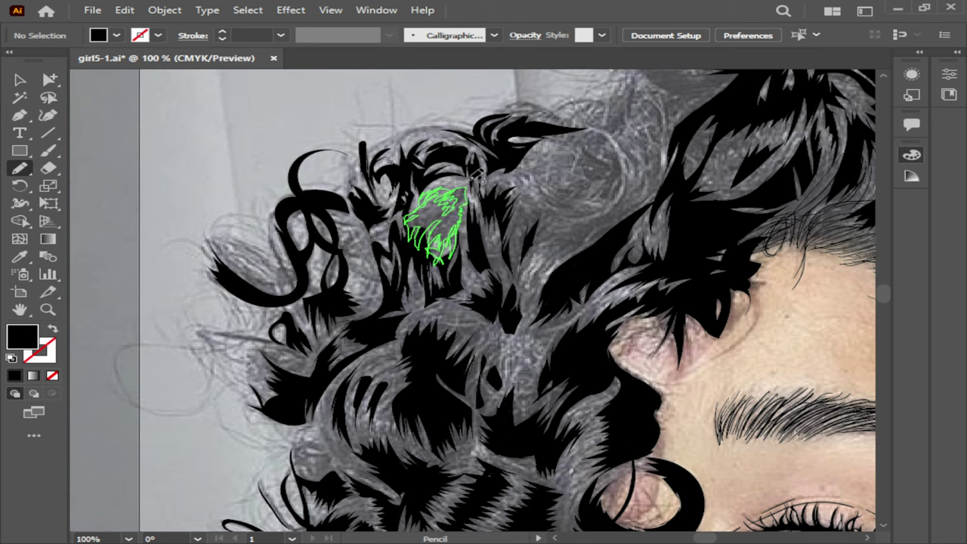
# Step: Draw six closed black Pencil strands across the top-centre curls up to the crown
pyautogui.moveTo(470, 199); pyautogui.dragTo(491, 168)
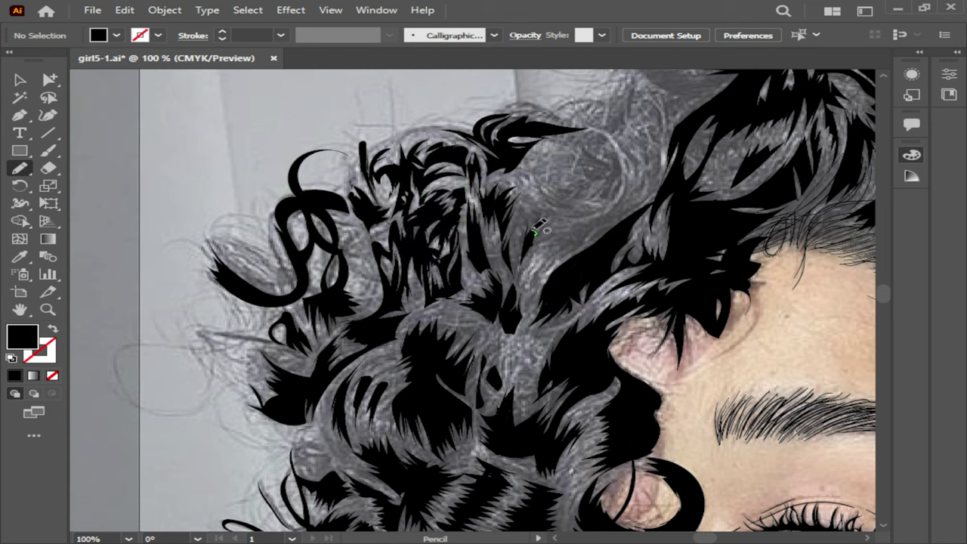
pyautogui.moveTo(522, 218)
pyautogui.mouseDown()
pyautogui.moveTo(529, 161)
pyautogui.moveTo(556, 161)
pyautogui.moveTo(538, 198)
pyautogui.mouseUp()
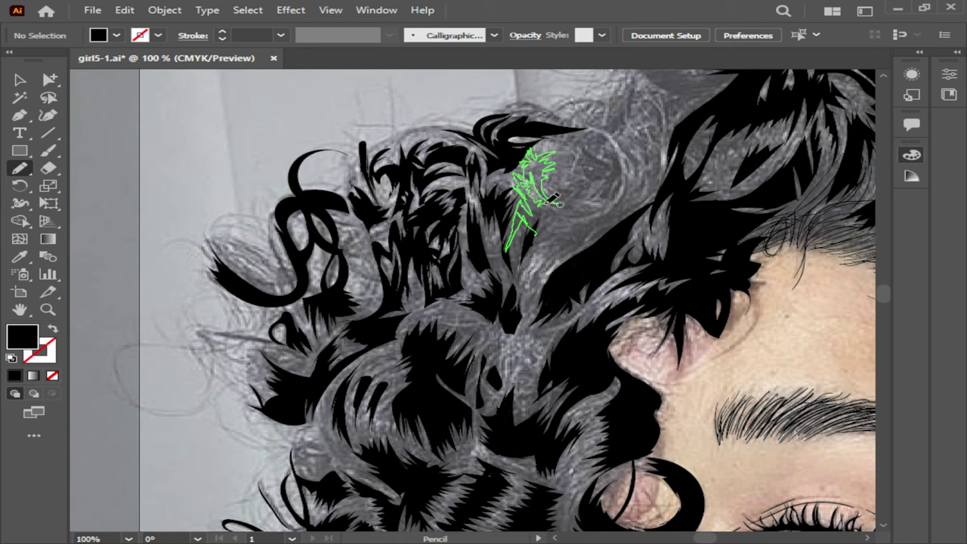
pyautogui.moveTo(541, 195)
pyautogui.mouseDown()
pyautogui.moveTo(554, 234)
pyautogui.moveTo(633, 214)
pyautogui.mouseUp()
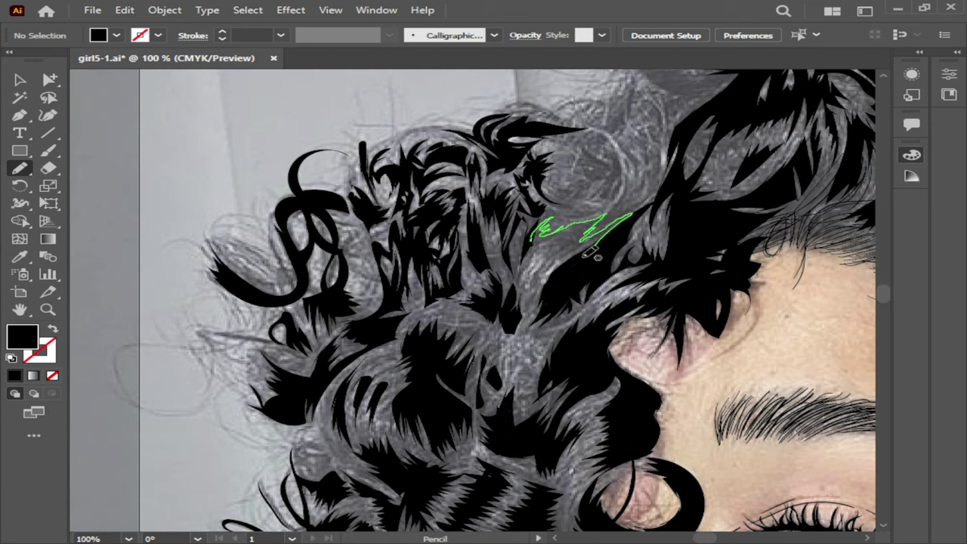
pyautogui.moveTo(633, 214)
pyautogui.mouseDown()
pyautogui.moveTo(554, 269)
pyautogui.moveTo(529, 313)
pyautogui.moveTo(541, 280)
pyautogui.moveTo(534, 276)
pyautogui.moveTo(552, 263)
pyautogui.moveTo(538, 277)
pyautogui.moveTo(545, 251)
pyautogui.moveTo(529, 276)
pyautogui.moveTo(560, 216)
pyautogui.mouseUp()
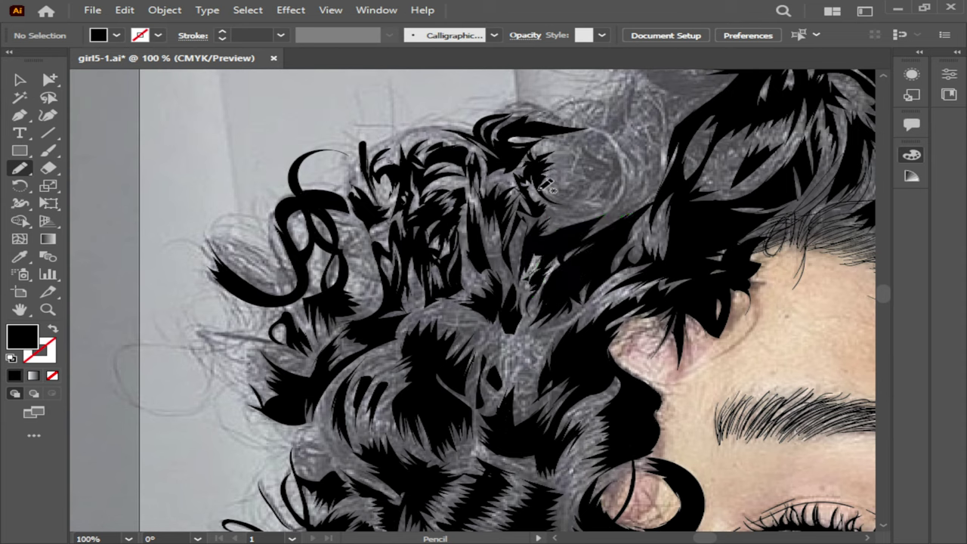
pyautogui.moveTo(538, 181)
pyautogui.mouseDown()
pyautogui.moveTo(556, 215)
pyautogui.moveTo(538, 236)
pyautogui.moveTo(596, 216)
pyautogui.moveTo(577, 200)
pyautogui.moveTo(587, 204)
pyautogui.moveTo(597, 188)
pyautogui.moveTo(572, 185)
pyautogui.moveTo(562, 170)
pyautogui.moveTo(560, 182)
pyautogui.moveTo(547, 180)
pyautogui.moveTo(561, 197)
pyautogui.moveTo(553, 189)
pyautogui.moveTo(601, 177)
pyautogui.moveTo(578, 175)
pyautogui.moveTo(579, 148)
pyautogui.moveTo(561, 176)
pyautogui.moveTo(604, 183)
pyautogui.moveTo(581, 155)
pyautogui.moveTo(584, 136)
pyautogui.moveTo(586, 155)
pyautogui.moveTo(616, 173)
pyautogui.moveTo(588, 183)
pyautogui.moveTo(592, 162)
pyautogui.moveTo(583, 179)
pyautogui.moveTo(591, 173)
pyautogui.mouseUp()
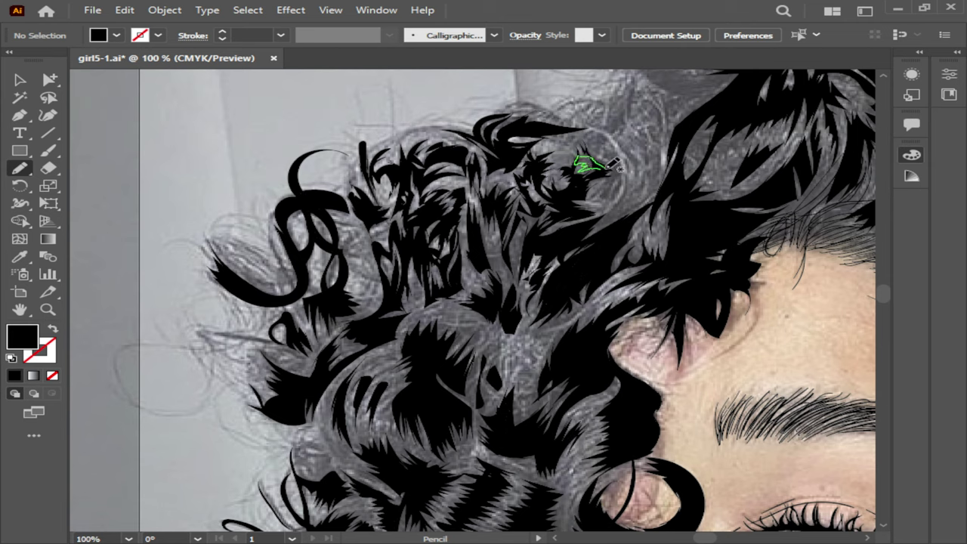
pyautogui.moveTo(609, 167)
pyautogui.mouseDown()
pyautogui.moveTo(614, 181)
pyautogui.moveTo(621, 150)
pyautogui.moveTo(611, 142)
pyautogui.moveTo(616, 168)
pyautogui.moveTo(562, 132)
pyautogui.moveTo(605, 155)
pyautogui.mouseUp()
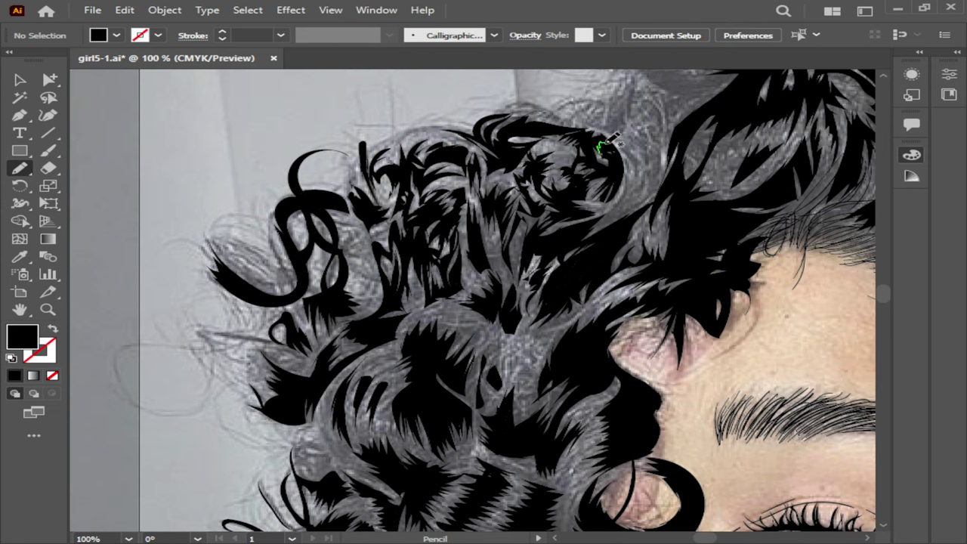
# Step: Zoom out and hide the reference photo to preview the traced hair, then zoom back in
pyautogui.hotkey('ctrl', '-')
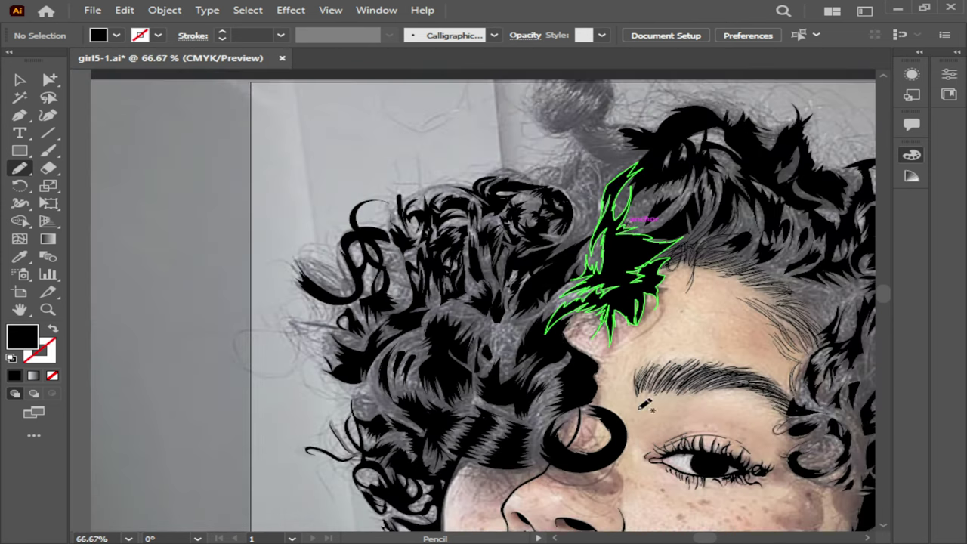
pyautogui.hotkey('ctrl', 'shift', 'w')
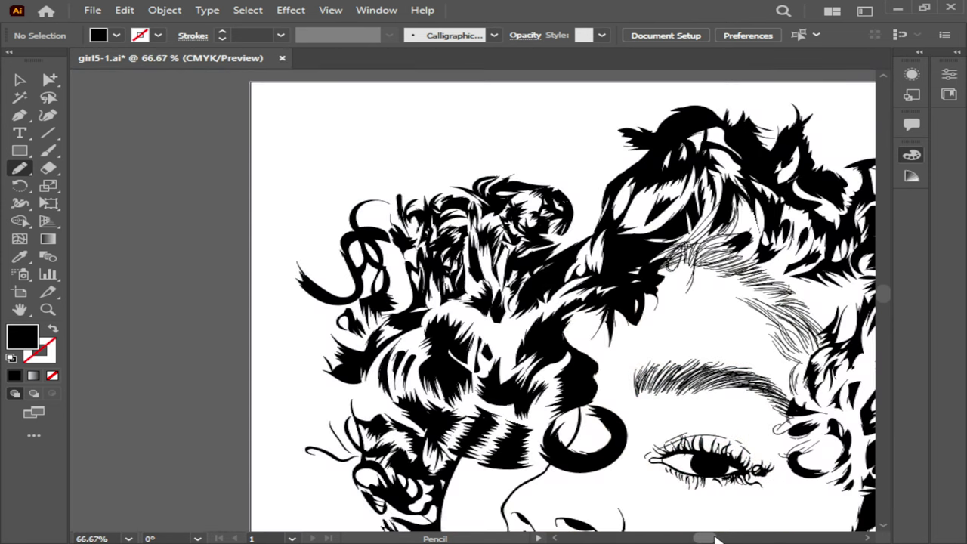
pyautogui.hscroll(5, 715, 538)
pyautogui.hscroll(-2, 715, 538)
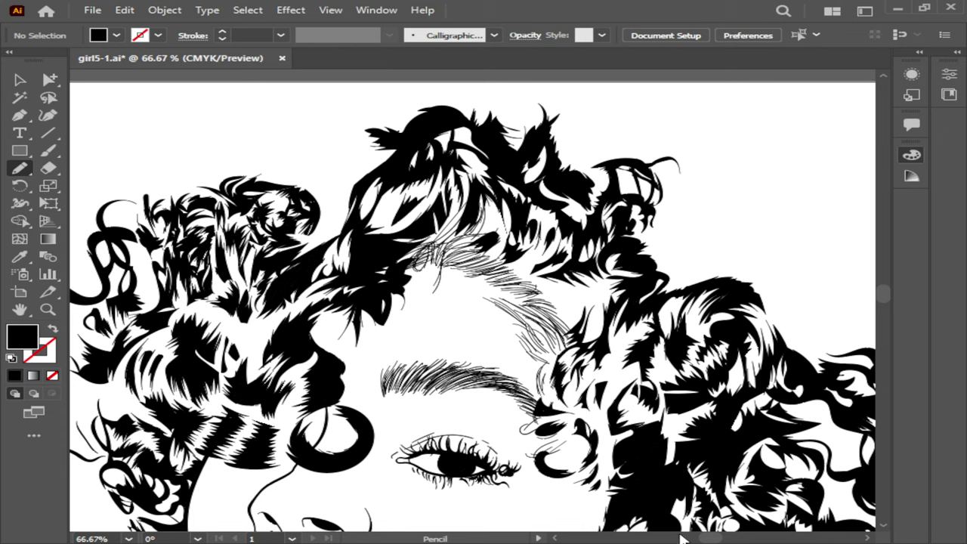
pyautogui.hotkey('ctrl', '+')
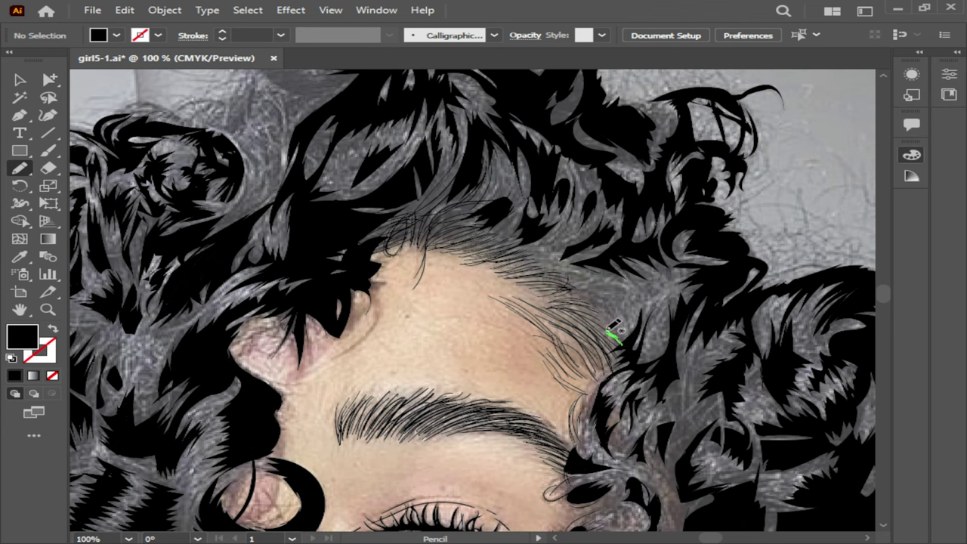
# Step: Trace two black strands along the forehead hairline, then preview them without the photo
pyautogui.moveTo(609, 330); pyautogui.dragTo(581, 295)
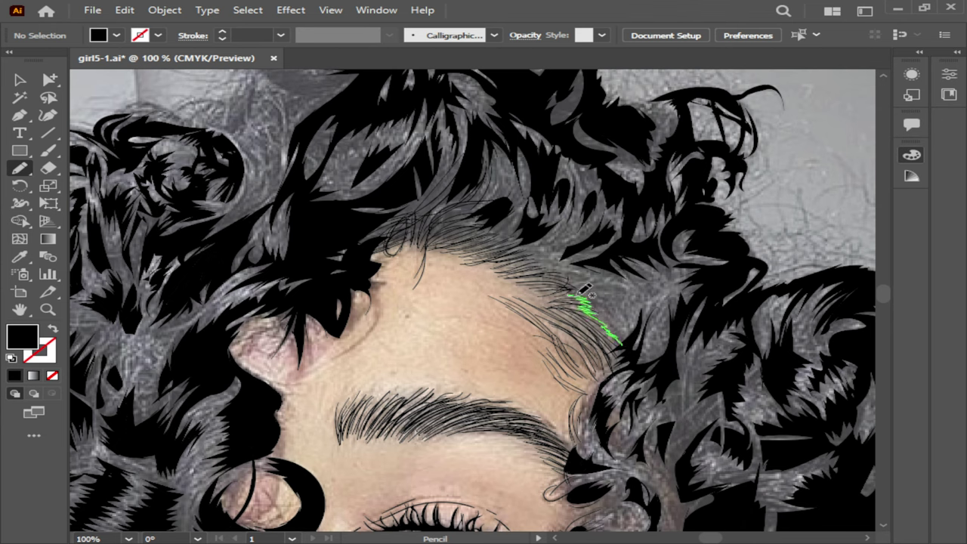
pyautogui.moveTo(581, 295)
pyautogui.mouseDown()
pyautogui.moveTo(623, 288)
pyautogui.moveTo(640, 331)
pyautogui.mouseUp()
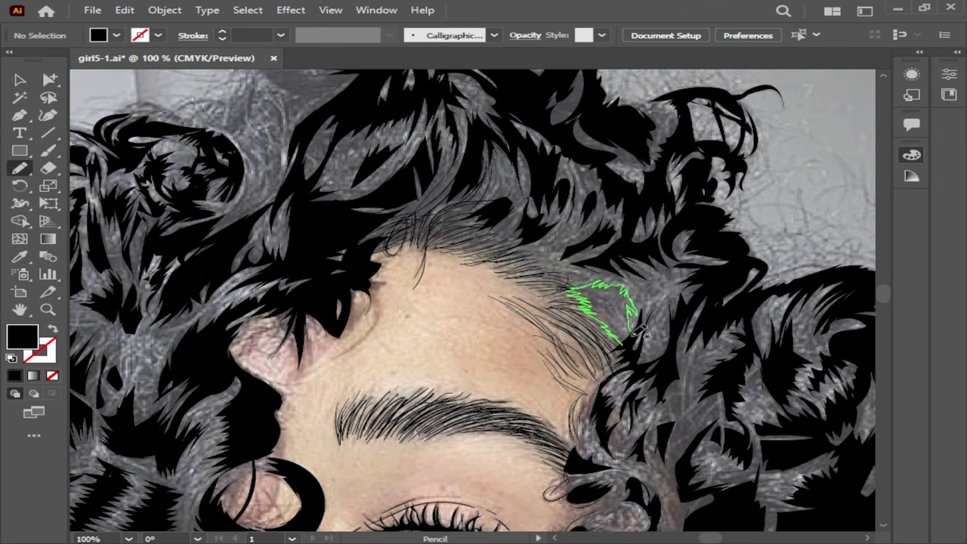
pyautogui.moveTo(639, 331); pyautogui.dragTo(640, 341)
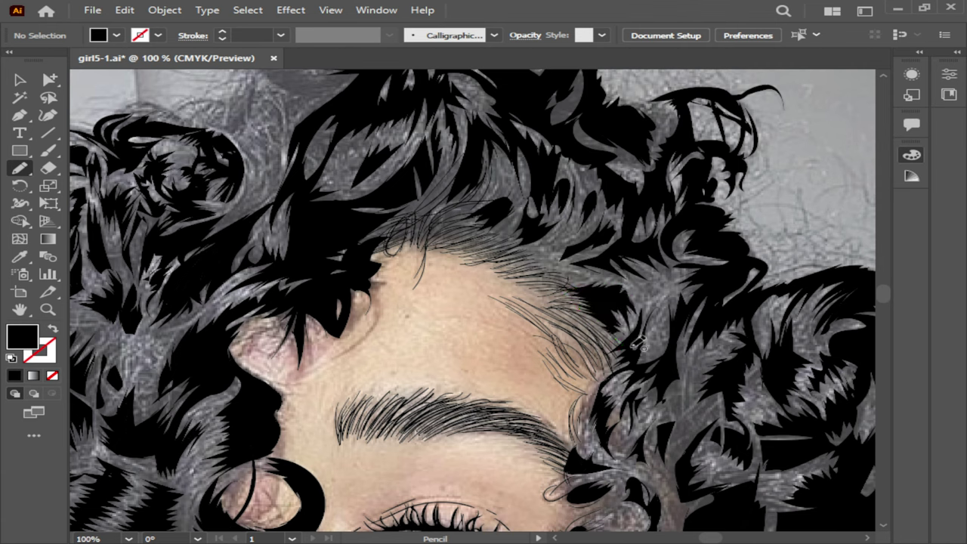
pyautogui.moveTo(576, 293)
pyautogui.mouseDown()
pyautogui.moveTo(607, 273)
pyautogui.moveTo(583, 275)
pyautogui.mouseUp()
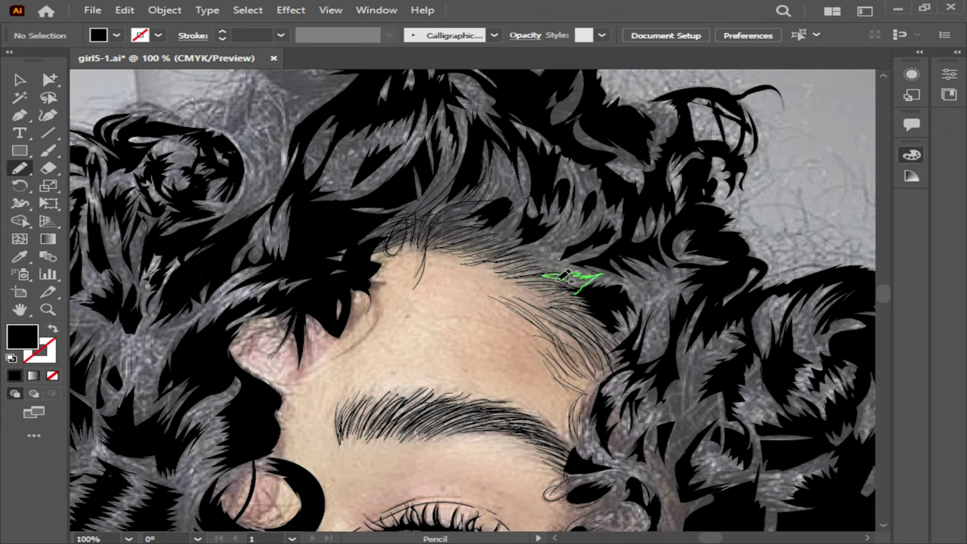
pyautogui.moveTo(567, 286)
pyautogui.mouseDown()
pyautogui.moveTo(496, 253)
pyautogui.moveTo(544, 226)
pyautogui.moveTo(573, 255)
pyautogui.moveTo(610, 261)
pyautogui.moveTo(609, 301)
pyautogui.mouseUp()
pyautogui.hotkey('ctrl', 'shift', 'w')
pyautogui.hotkey('ctrl', 'shift', 'w')
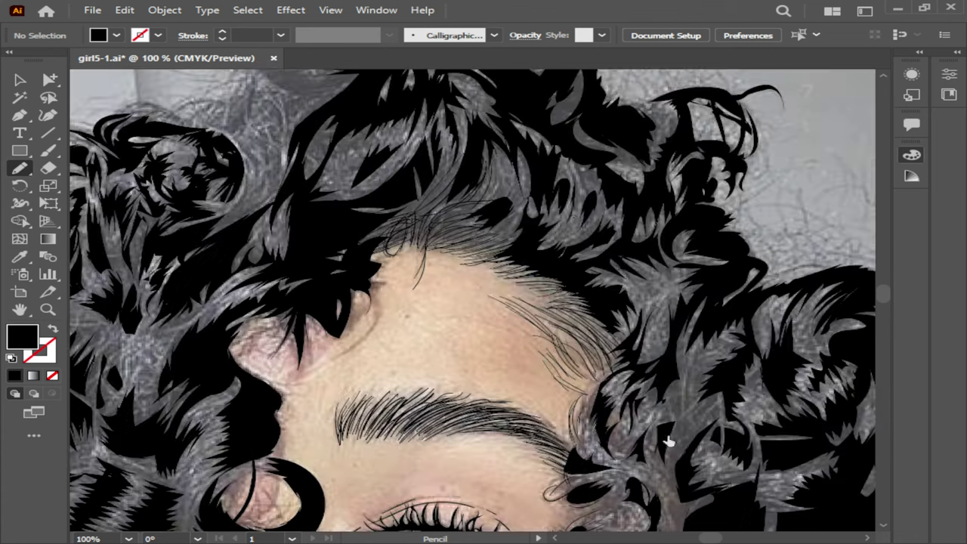
# Step: Draw six zigzag black strands in the upper-right and temple curls, then zoom out to 50%
pyautogui.moveTo(531, 230)
pyautogui.mouseDown()
pyautogui.moveTo(519, 237)
pyautogui.moveTo(519, 222)
pyautogui.moveTo(501, 216)
pyautogui.moveTo(461, 227)
pyautogui.moveTo(487, 191)
pyautogui.moveTo(454, 201)
pyautogui.moveTo(427, 240)
pyautogui.moveTo(450, 227)
pyautogui.moveTo(538, 252)
pyautogui.mouseUp()
pyautogui.moveTo(458, 188)
pyautogui.mouseDown()
pyautogui.moveTo(435, 213)
pyautogui.moveTo(452, 176)
pyautogui.moveTo(454, 185)
pyautogui.moveTo(442, 176)
pyautogui.moveTo(395, 209)
pyautogui.moveTo(445, 217)
pyautogui.moveTo(459, 184)
pyautogui.moveTo(497, 183)
pyautogui.moveTo(494, 152)
pyautogui.moveTo(508, 184)
pyautogui.moveTo(533, 179)
pyautogui.moveTo(531, 153)
pyautogui.moveTo(535, 189)
pyautogui.moveTo(499, 219)
pyautogui.mouseUp()
pyautogui.moveTo(576, 159)
pyautogui.mouseDown()
pyautogui.moveTo(592, 195)
pyautogui.moveTo(593, 143)
pyautogui.mouseUp()
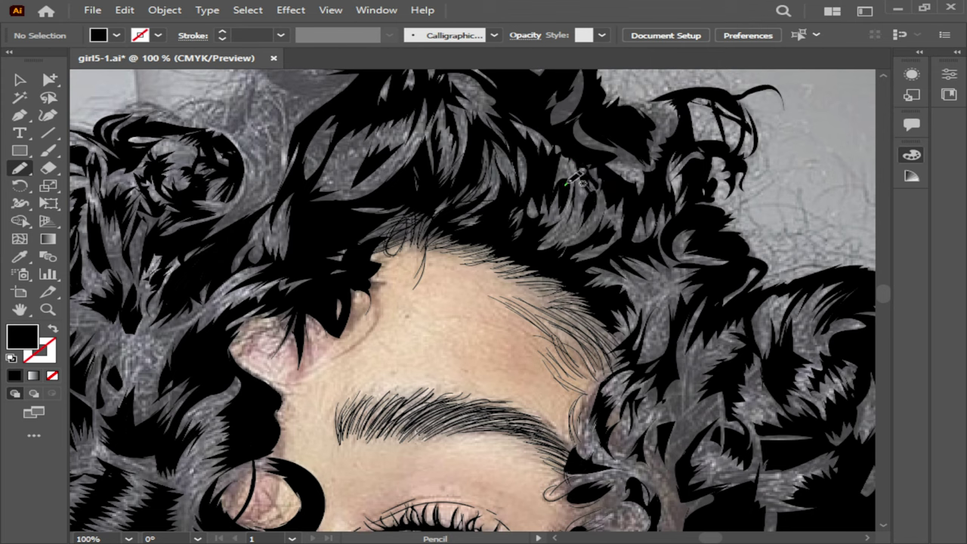
pyautogui.moveTo(574, 180)
pyautogui.mouseDown()
pyautogui.moveTo(568, 160)
pyautogui.moveTo(563, 189)
pyautogui.mouseUp()
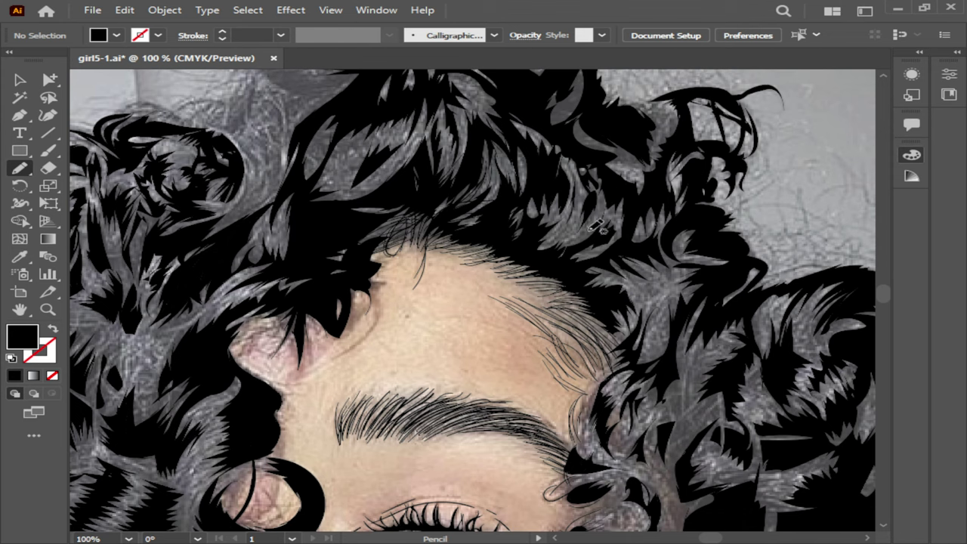
pyautogui.moveTo(563, 250)
pyautogui.mouseDown()
pyautogui.moveTo(592, 201)
pyautogui.moveTo(596, 223)
pyautogui.mouseUp()
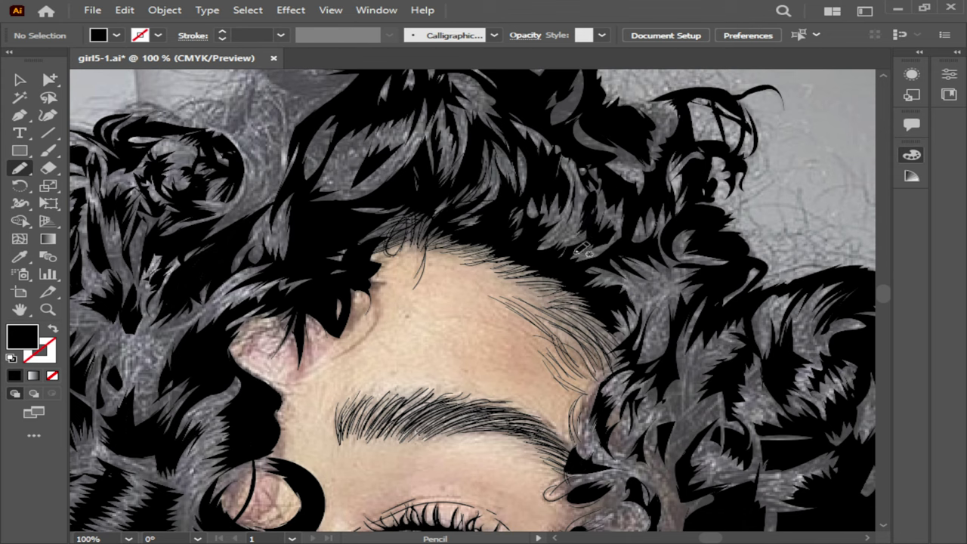
pyautogui.moveTo(549, 255); pyautogui.dragTo(579, 229)
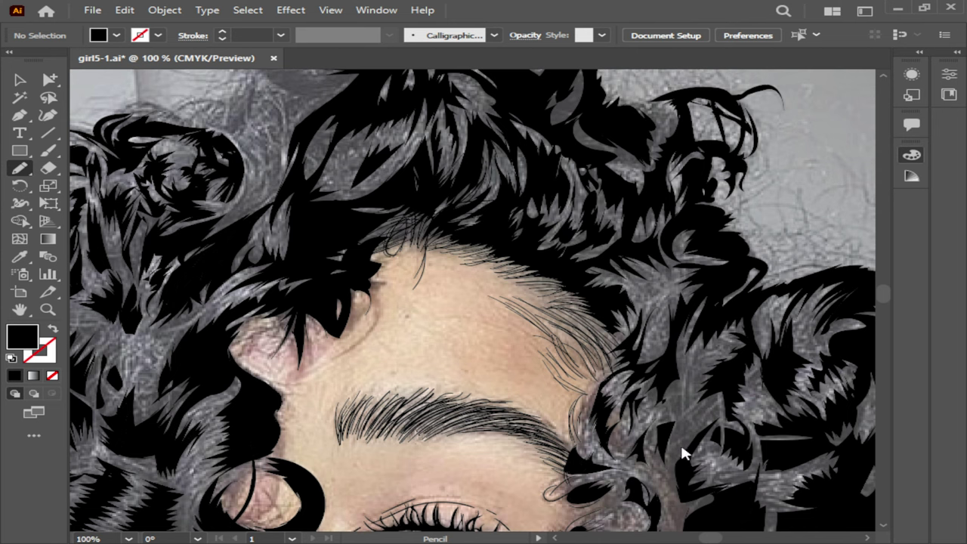
pyautogui.hotkey('ctrl', '-')
pyautogui.hotkey('ctrl', '-')
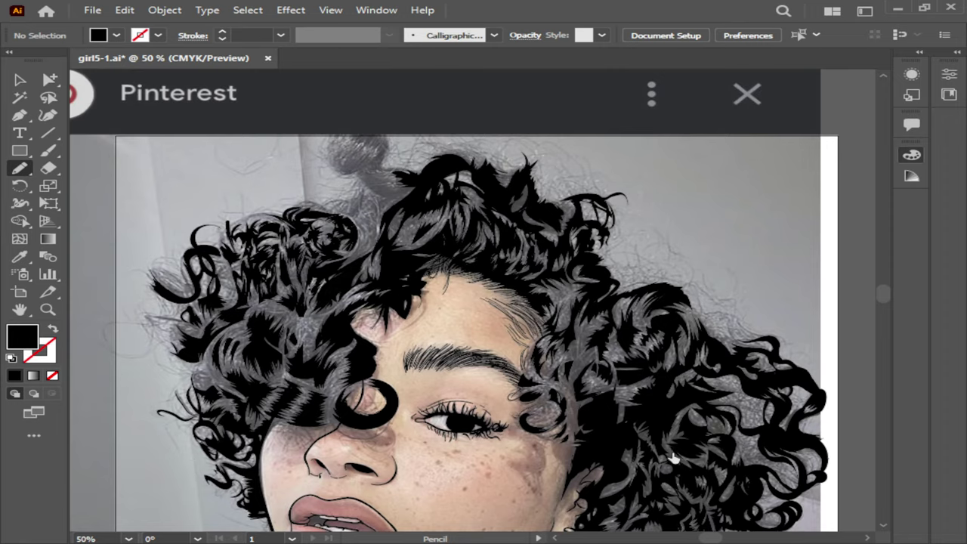
# Step: At 66.67% zoom, add a right-side spike and several left-curl strands, then deselect all
pyautogui.hotkey('ctrl', '+')
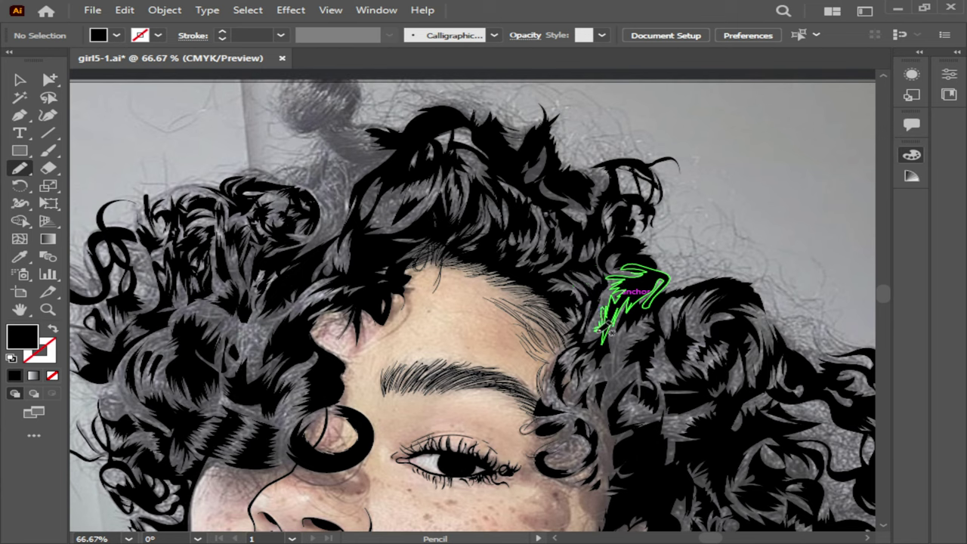
pyautogui.moveTo(610, 331); pyautogui.dragTo(631, 302)
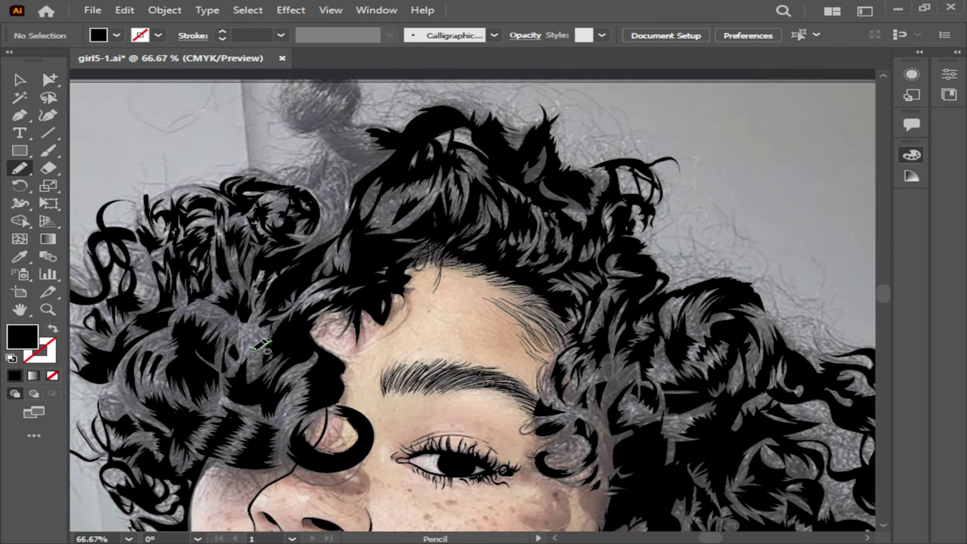
pyautogui.moveTo(266, 353); pyautogui.dragTo(261, 372)
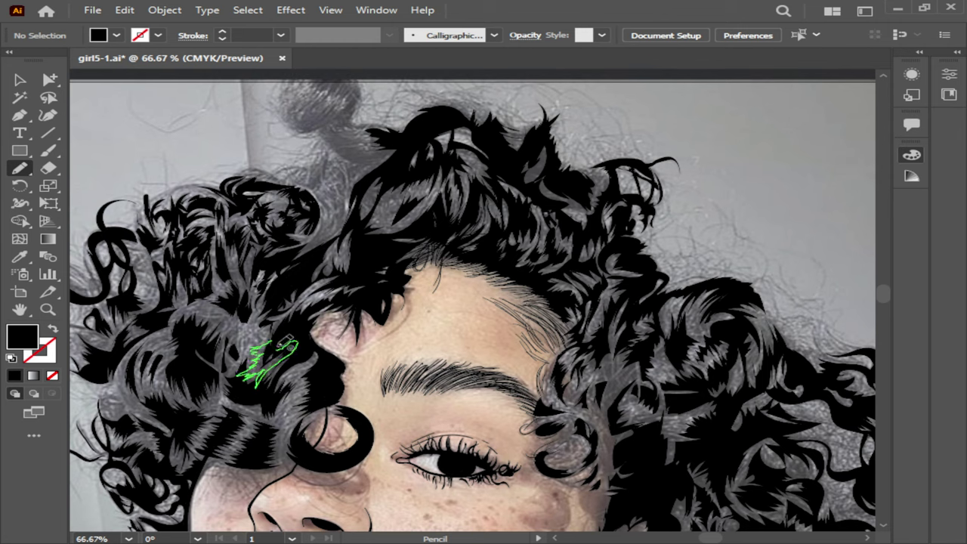
pyautogui.moveTo(273, 371); pyautogui.dragTo(310, 333)
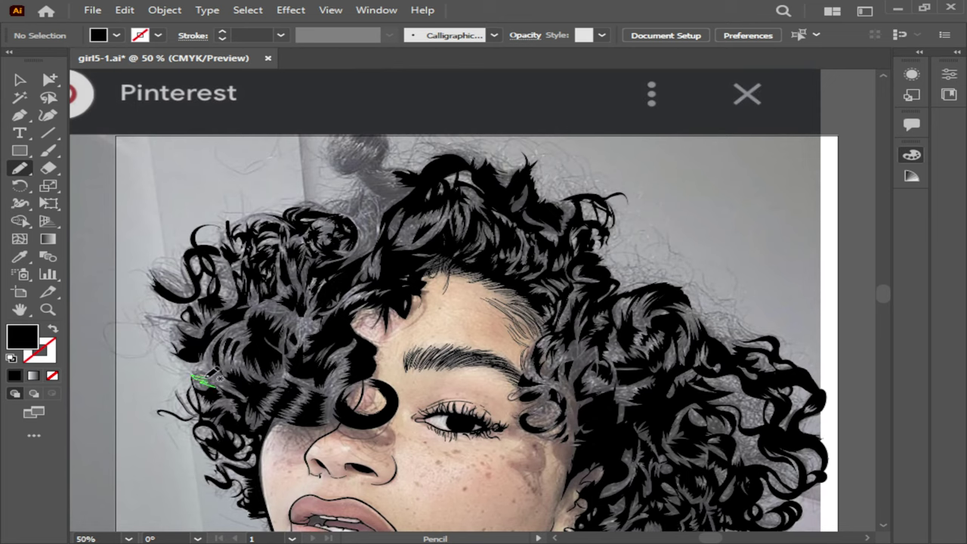
pyautogui.moveTo(198, 376)
pyautogui.mouseDown()
pyautogui.moveTo(213, 342)
pyautogui.moveTo(211, 366)
pyautogui.mouseUp()
pyautogui.moveTo(221, 333)
pyautogui.mouseDown()
pyautogui.moveTo(214, 368)
pyautogui.moveTo(230, 378)
pyautogui.mouseUp()
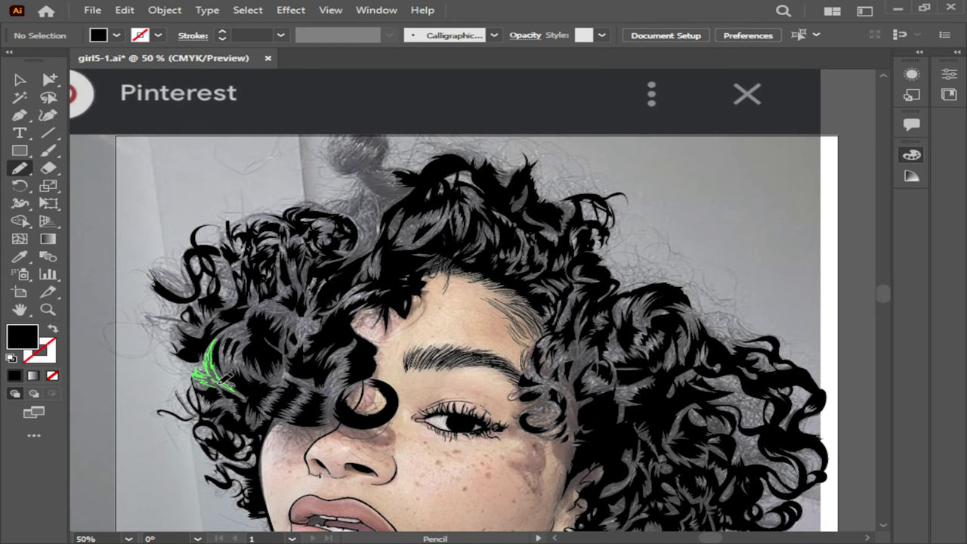
pyautogui.hotkey('ctrl', 'shift', 'a')
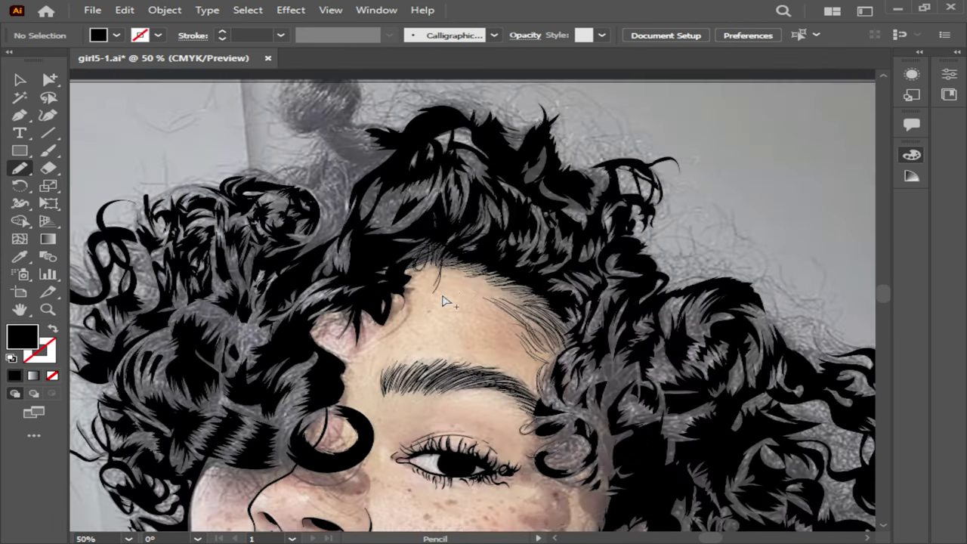
# Step: Trace the top bun's outline and left edge in black, plus a strand curving right
pyautogui.moveTo(373, 173)
pyautogui.mouseDown()
pyautogui.moveTo(382, 165)
pyautogui.moveTo(348, 176)
pyautogui.moveTo(291, 100)
pyautogui.moveTo(339, 103)
pyautogui.mouseUp()
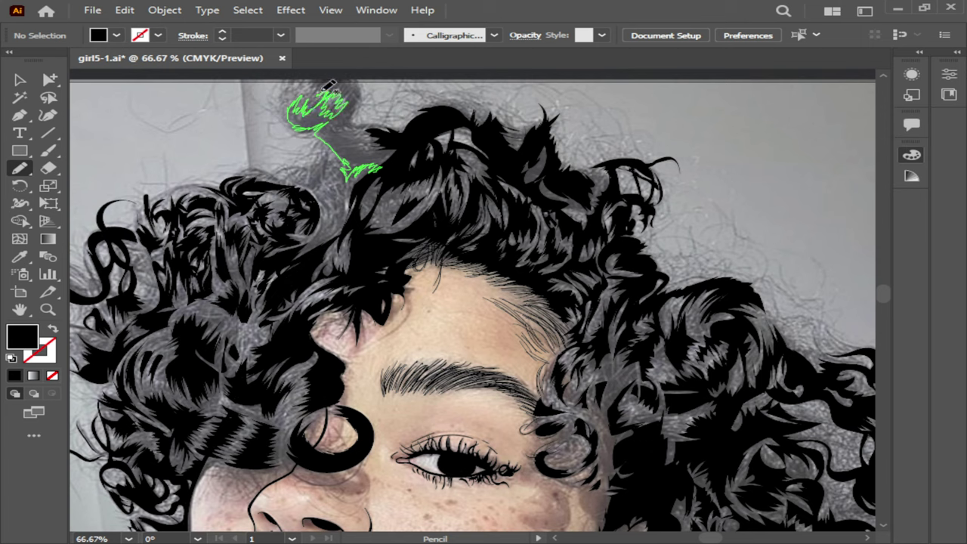
pyautogui.moveTo(310, 80)
pyautogui.mouseDown()
pyautogui.moveTo(294, 72)
pyautogui.moveTo(349, 68)
pyautogui.moveTo(369, 113)
pyautogui.moveTo(369, 151)
pyautogui.moveTo(406, 149)
pyautogui.moveTo(394, 161)
pyautogui.mouseUp()
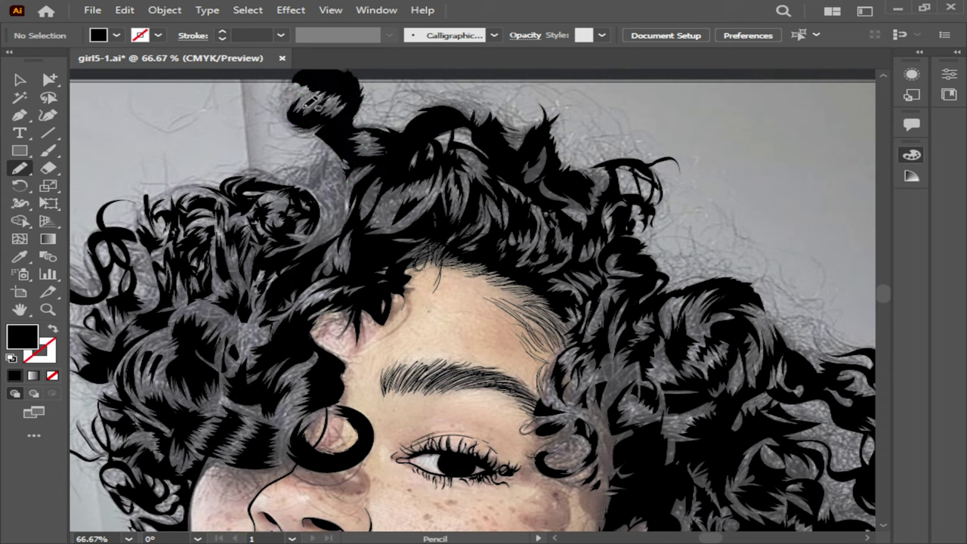
pyautogui.moveTo(288, 99)
pyautogui.mouseDown()
pyautogui.moveTo(284, 82)
pyautogui.moveTo(270, 99)
pyautogui.mouseUp()
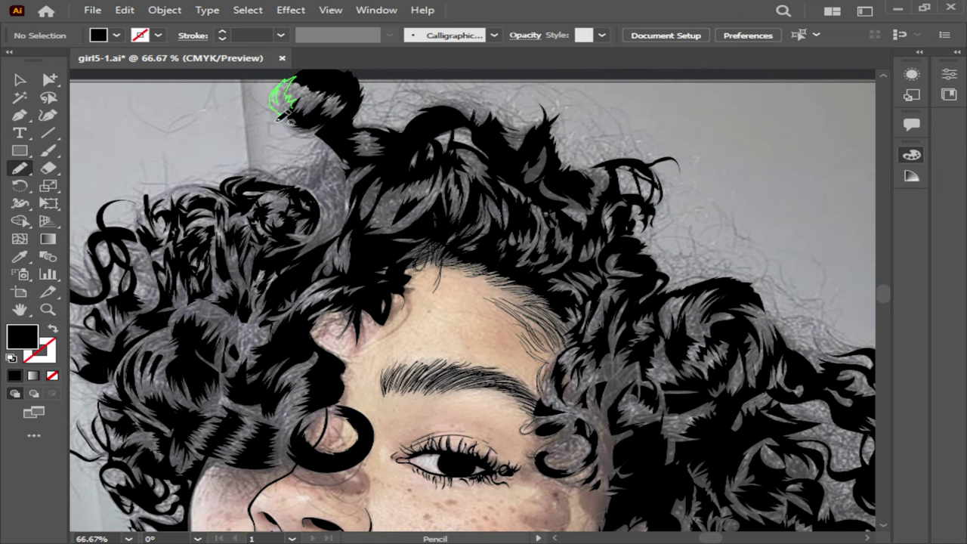
pyautogui.moveTo(286, 115); pyautogui.dragTo(348, 95)
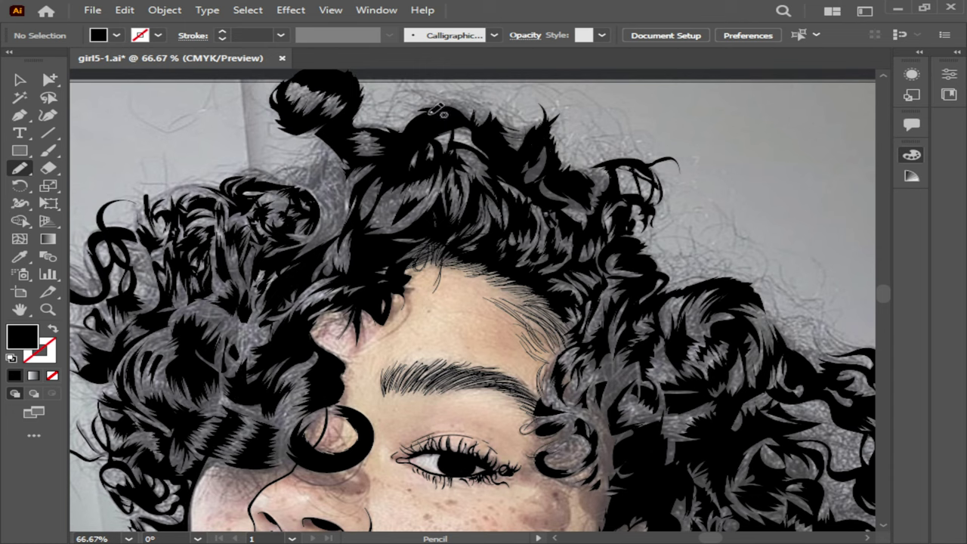
pyautogui.moveTo(428, 113)
pyautogui.mouseDown()
pyautogui.moveTo(449, 100)
pyautogui.moveTo(476, 114)
pyautogui.mouseUp()
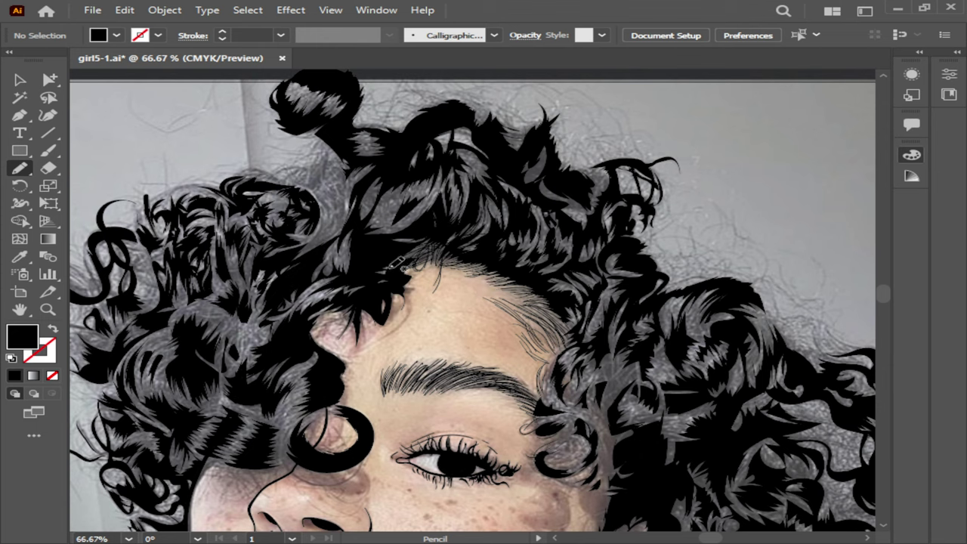